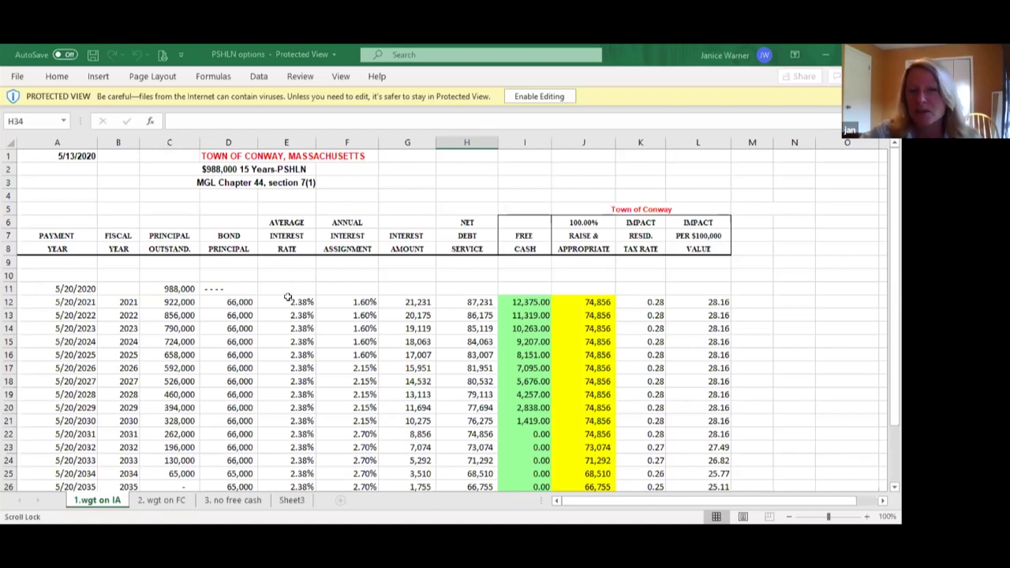
# Review the fiscal 2021 average interest rate and the "As presented at town meeting" row on the 1.wgt on IA sheet.
pyautogui.click(288, 301)
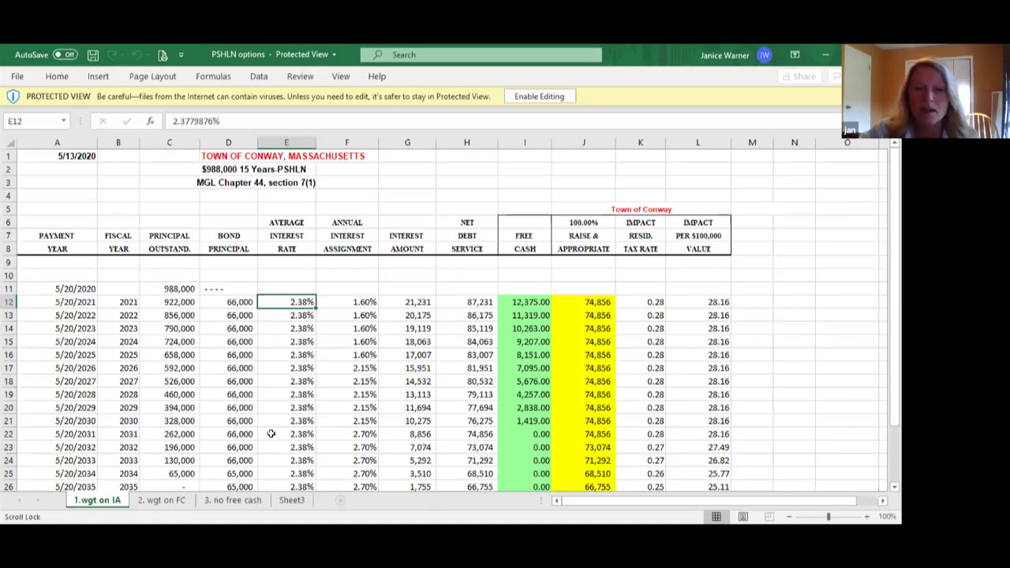
pyautogui.scroll(-3, 267, 442)
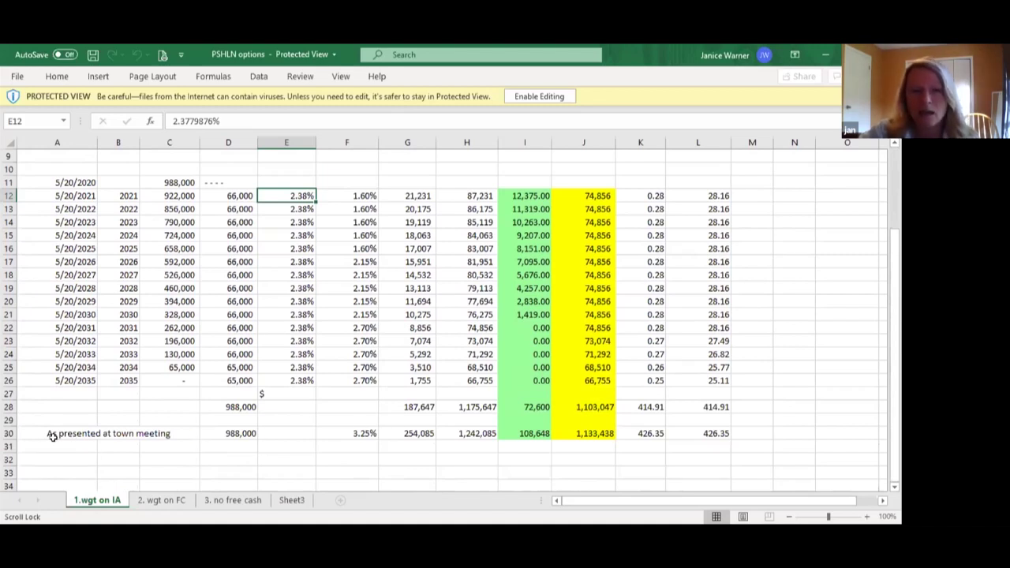
pyautogui.moveTo(7, 433); pyautogui.dragTo(7, 432)
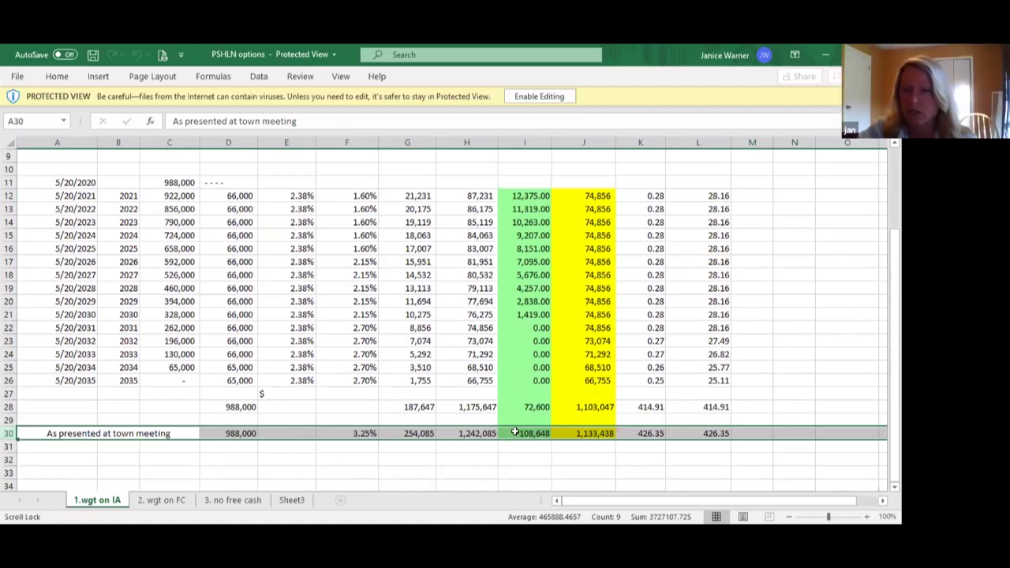
pyautogui.click(562, 434)
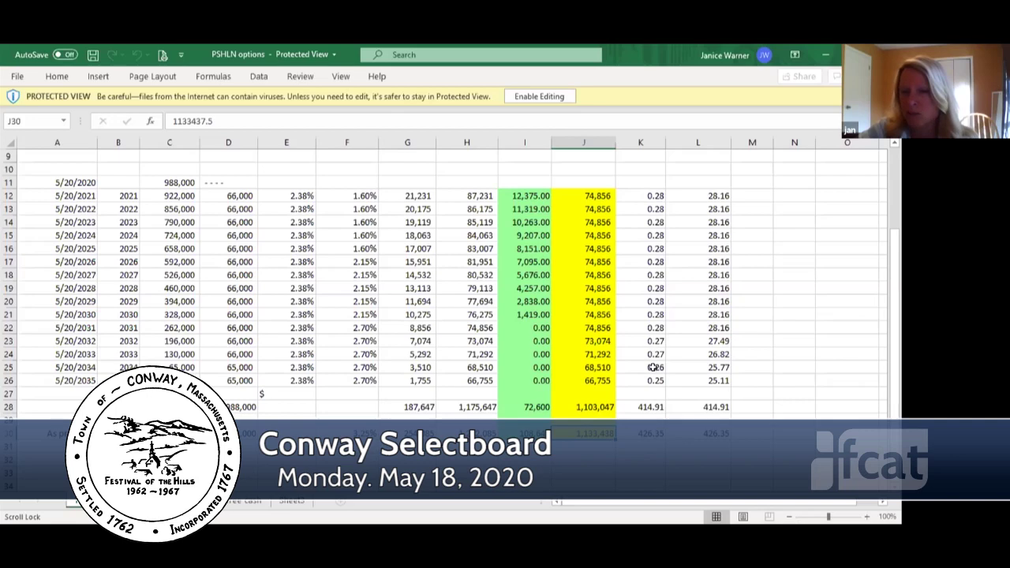
# Compare the yearly and total residential tax rate impacts, checking the fiscal 2021 free cash and raise-and-appropriate amounts.
pyautogui.moveTo(653, 379); pyautogui.dragTo(650, 193)
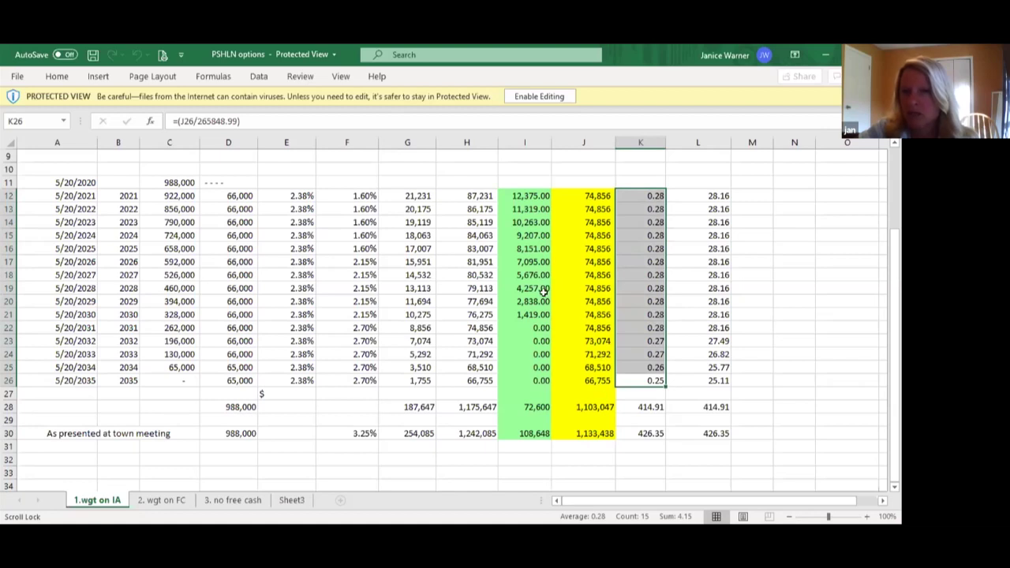
pyautogui.scroll(1, 543, 290)
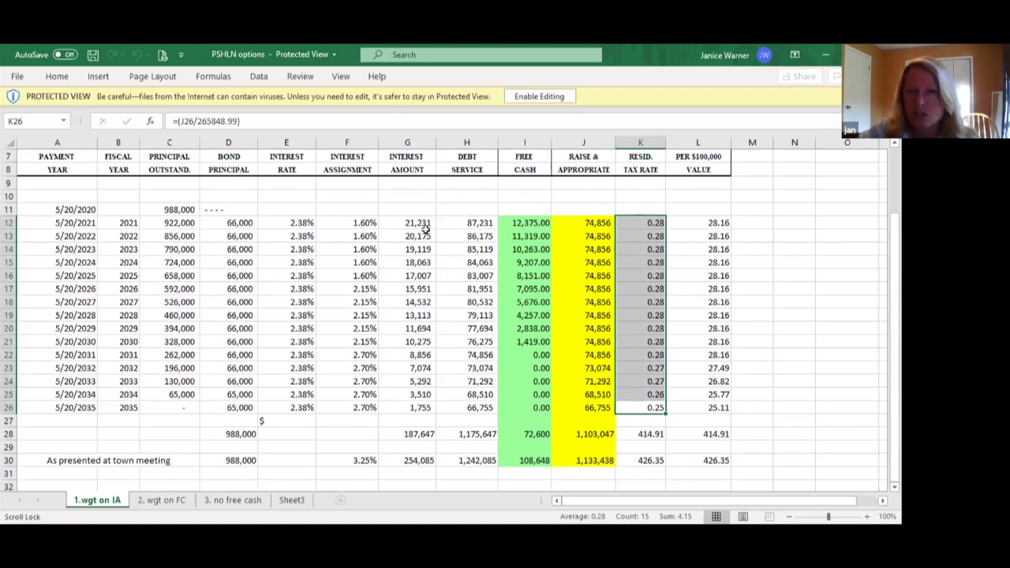
pyautogui.click(531, 221)
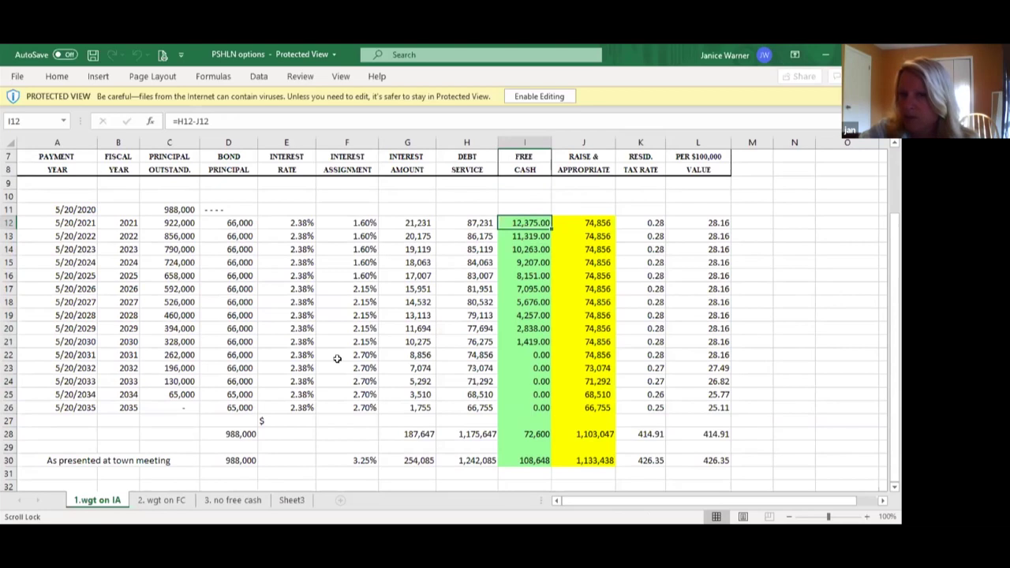
pyautogui.click(586, 218)
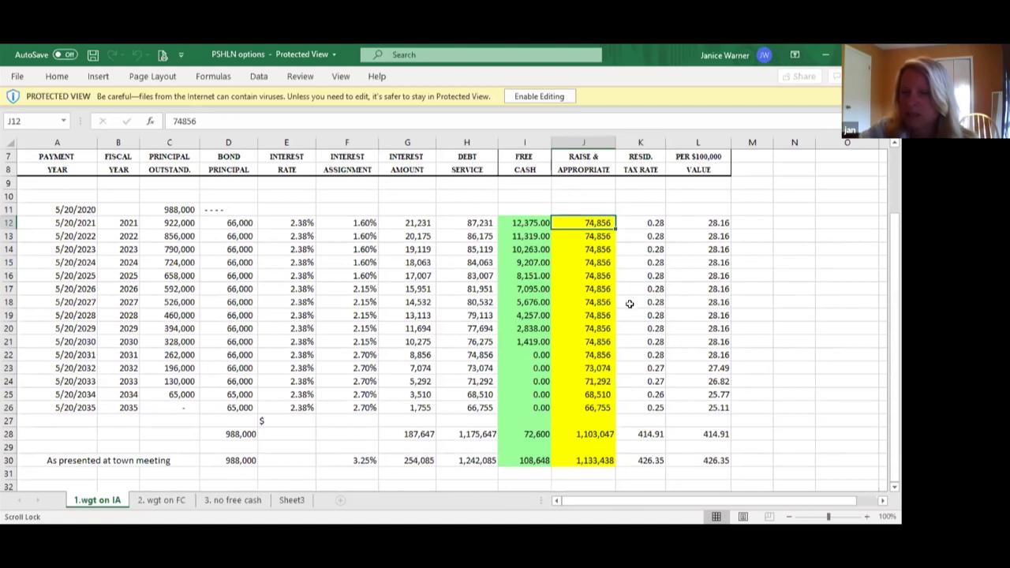
pyautogui.click(650, 434)
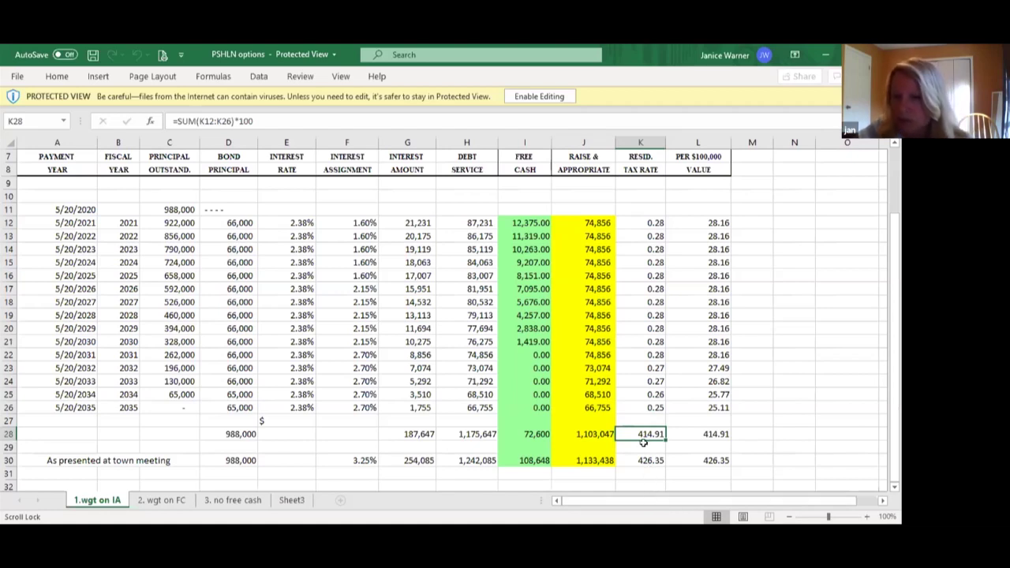
pyautogui.click(647, 460)
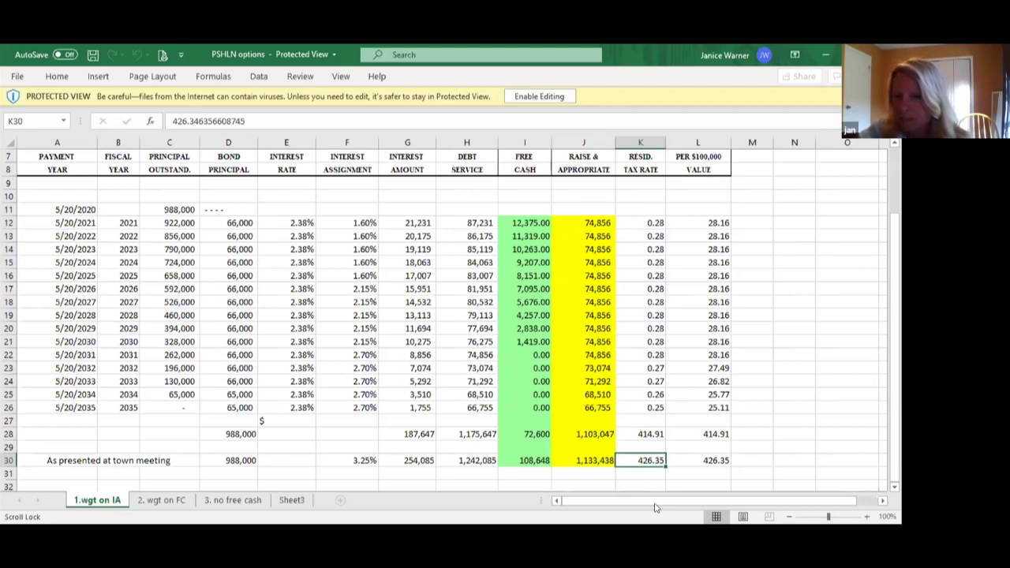
# Open the 2. wgt on FC sheet and compare its free cash total with the amount presented at town meeting.
pyautogui.click(161, 500)
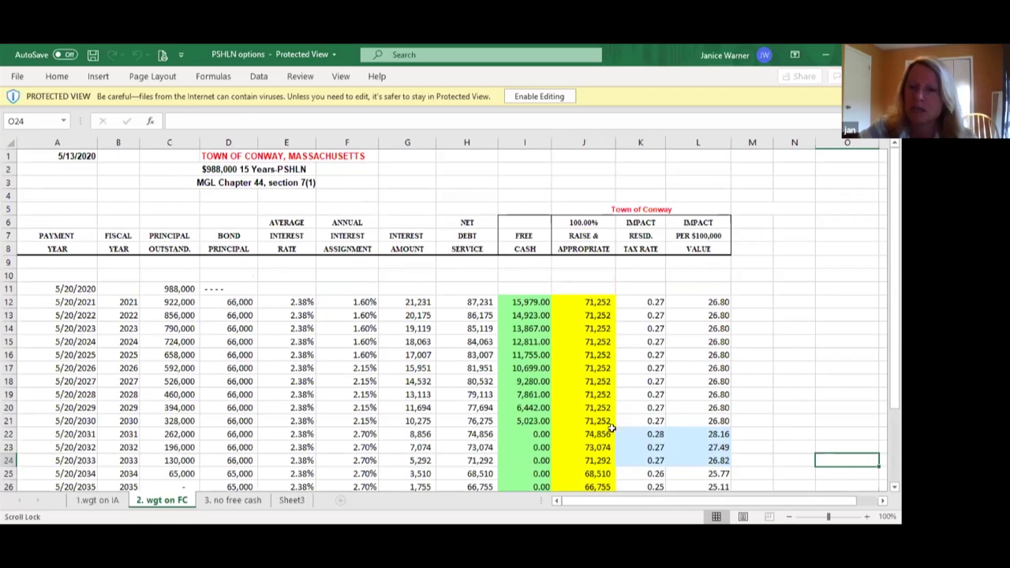
pyautogui.scroll(-2, 608, 429)
pyautogui.click(521, 464)
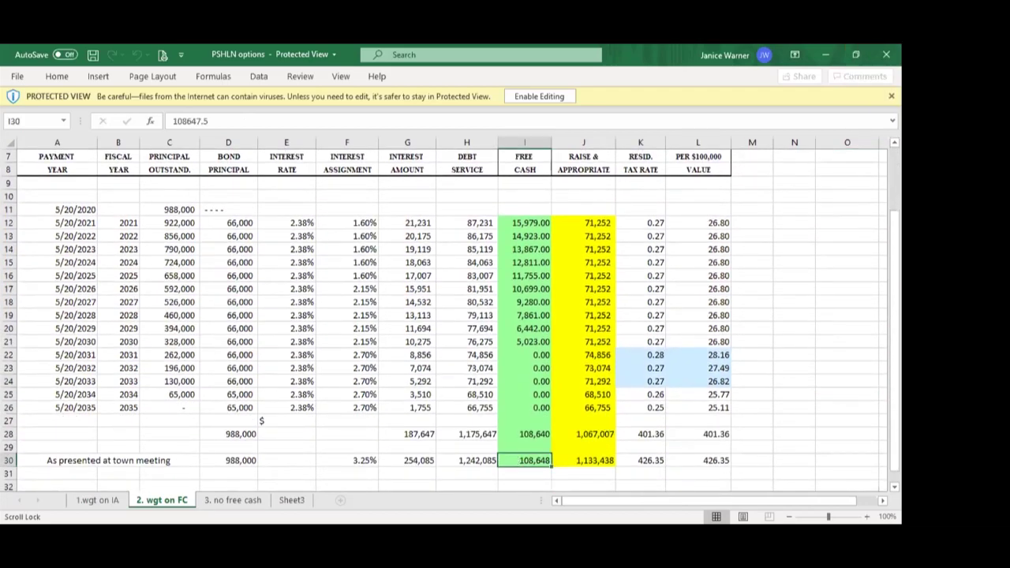
pyautogui.click(516, 438)
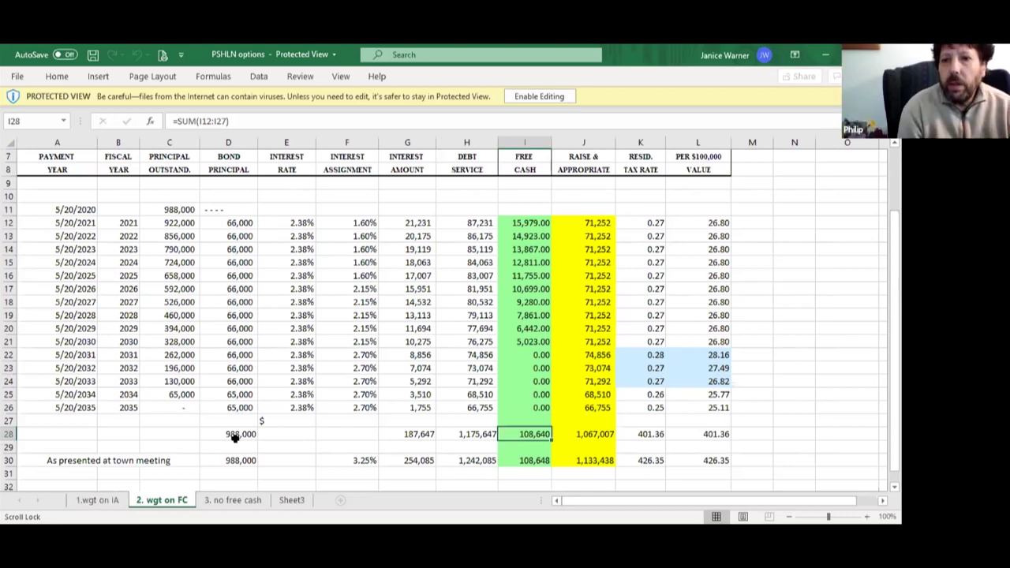
# Highlight the fiscal 2021 to 2035 figures for net debt service, impact per $100,000 value and residential tax rate impact.
pyautogui.click(454, 221)
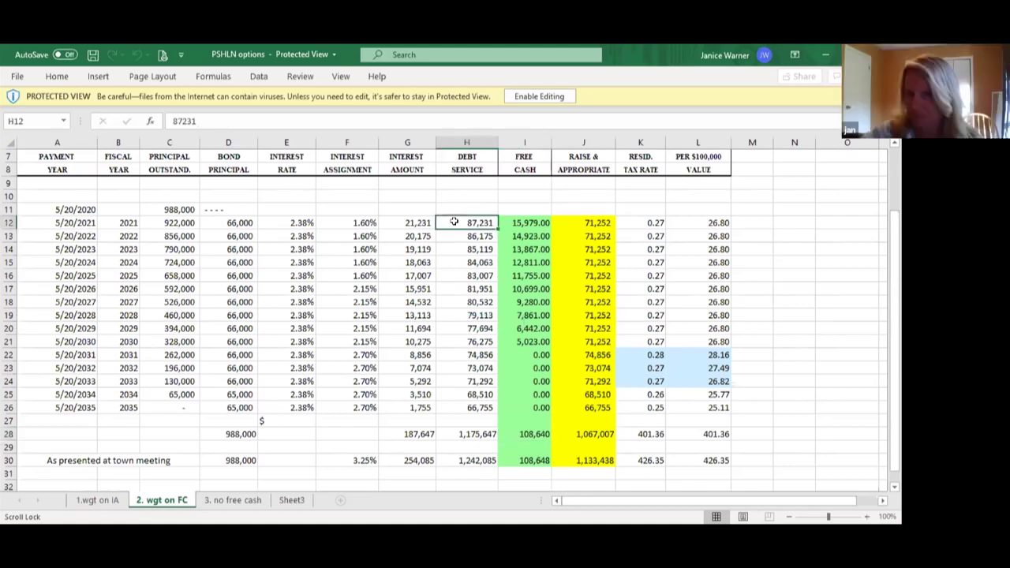
pyautogui.moveTo(456, 223); pyautogui.dragTo(474, 409)
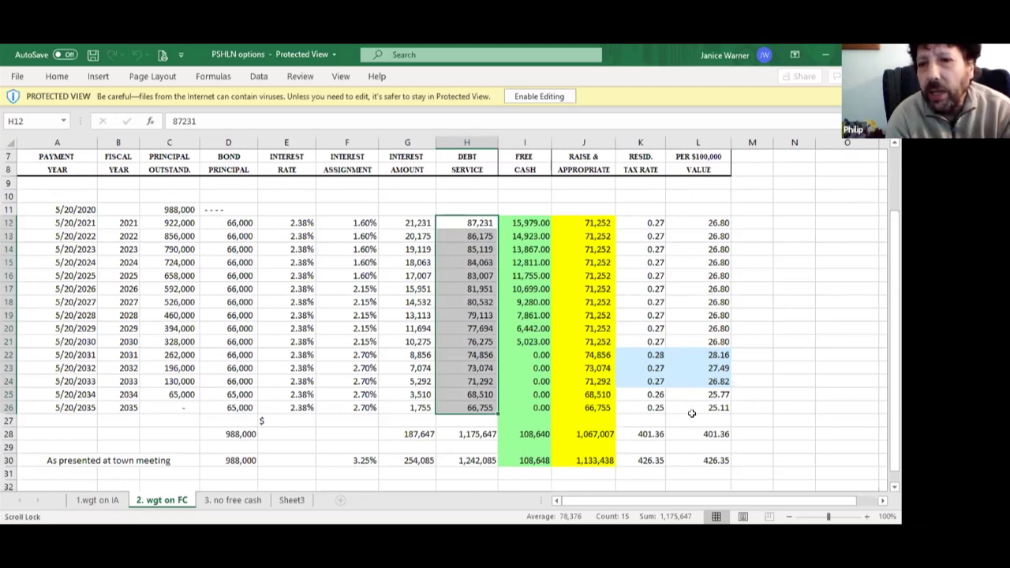
pyautogui.moveTo(697, 223); pyautogui.dragTo(695, 420)
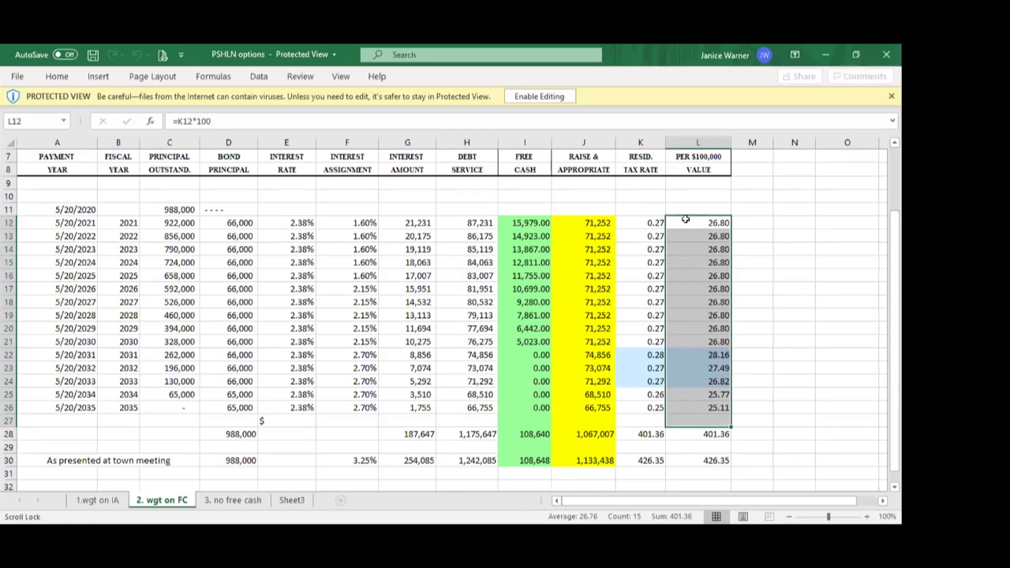
pyautogui.click(685, 220)
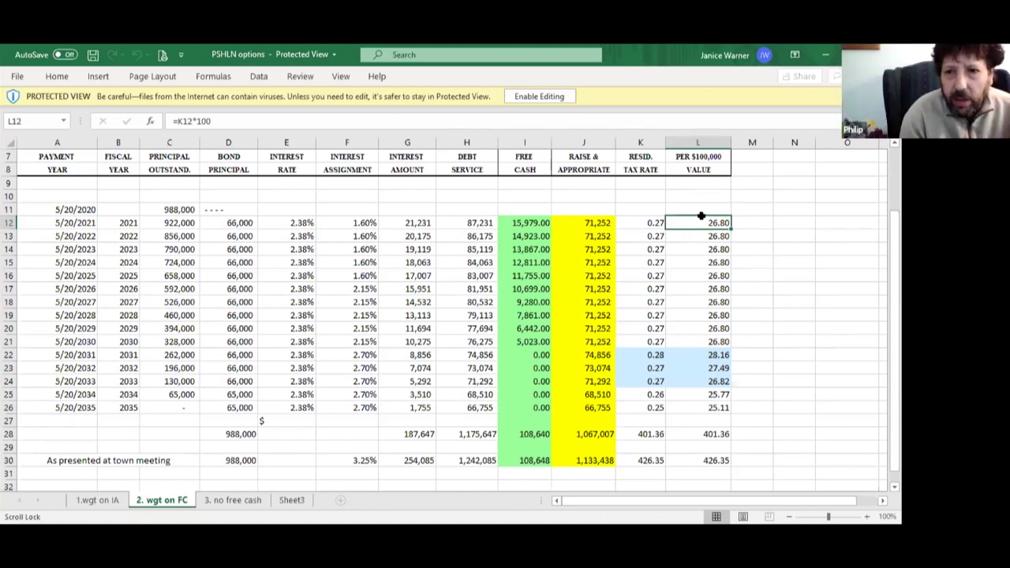
pyautogui.moveTo(691, 222); pyautogui.dragTo(698, 407)
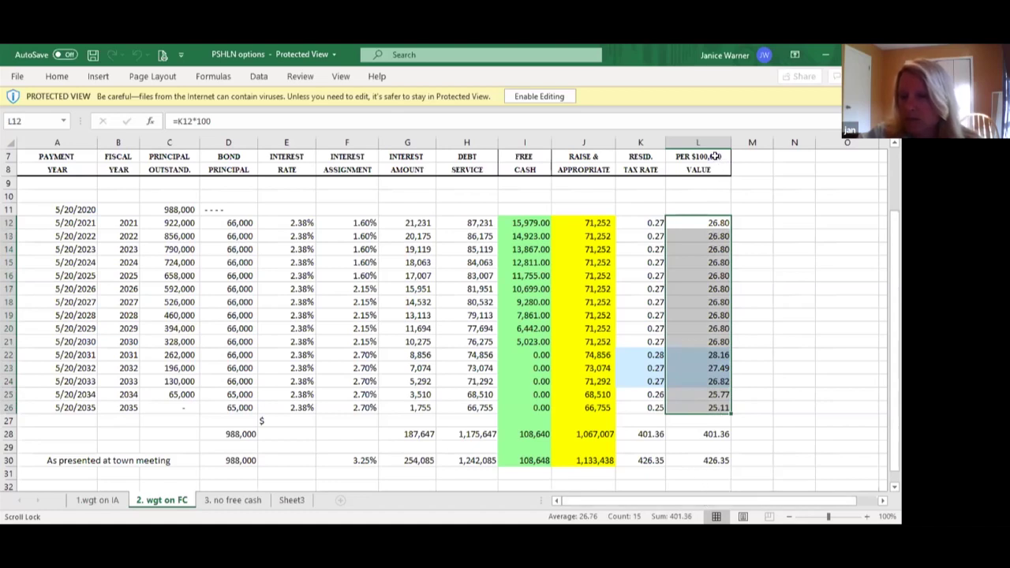
pyautogui.moveTo(643, 223); pyautogui.dragTo(647, 408)
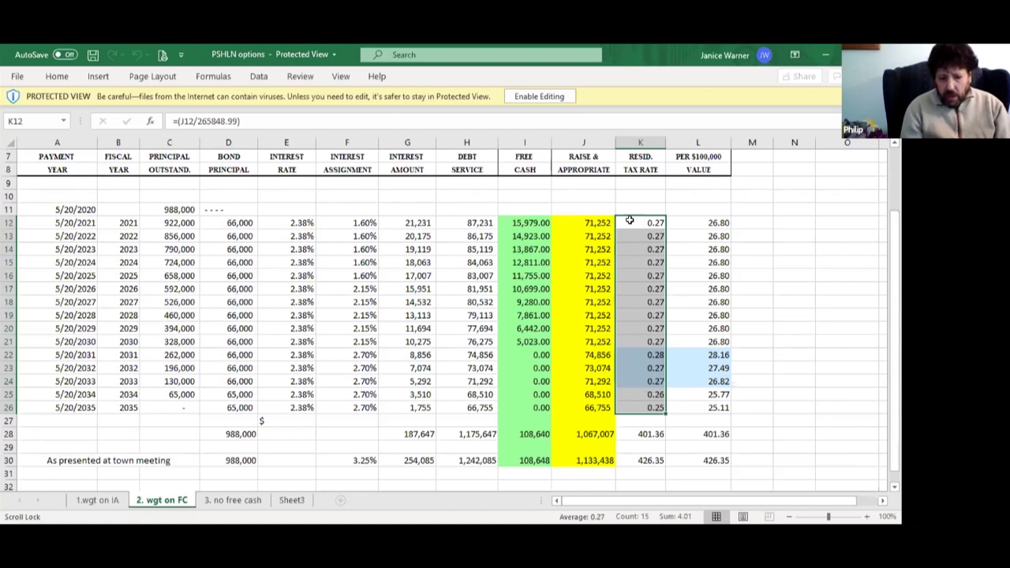
# Compare the impact per $100,000 value for fiscal years 2031 to 2033 with that of fiscal 2021.
pyautogui.moveTo(715, 355); pyautogui.dragTo(718, 383)
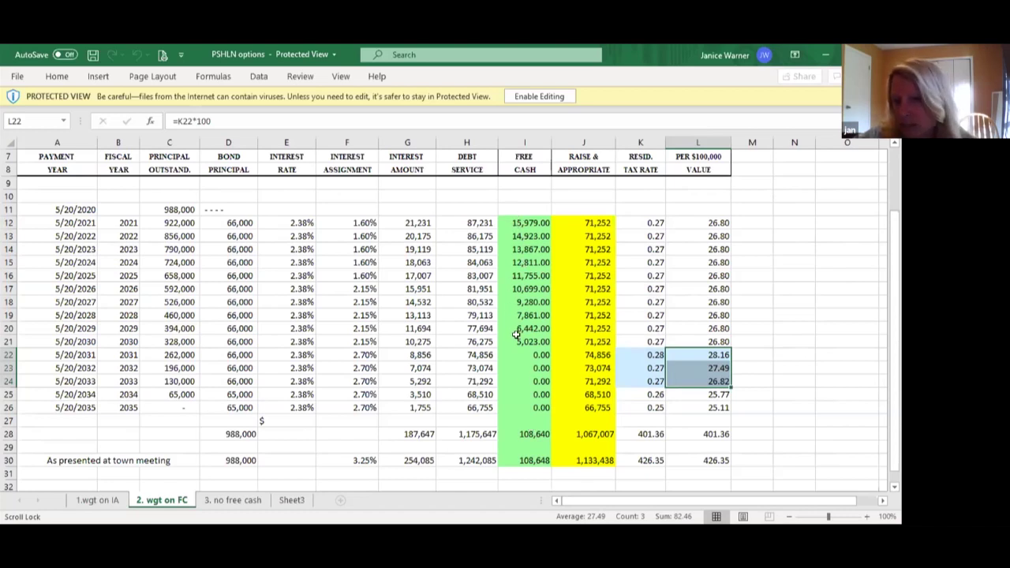
pyautogui.moveTo(706, 223); pyautogui.dragTo(706, 381)
pyautogui.click(706, 357)
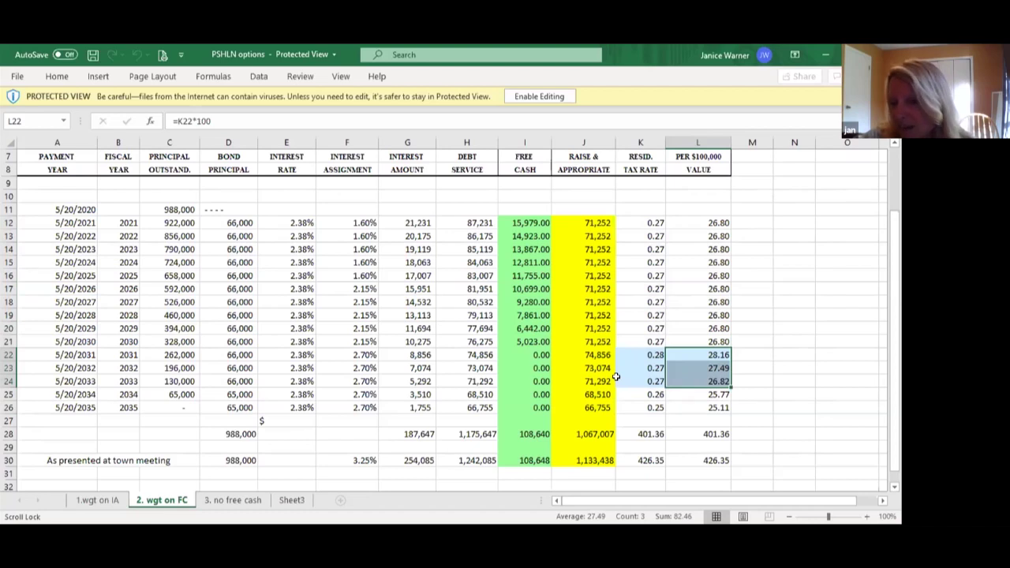
pyautogui.click(712, 222)
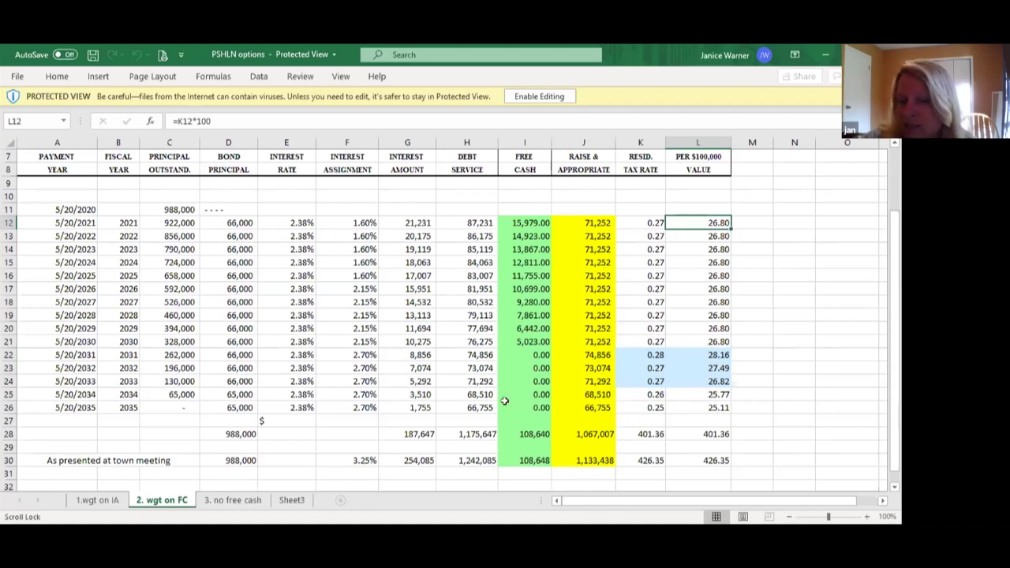
# Examine the free cash use around fiscal 2030 and 2031 and the raise-and-appropriate amounts for fiscal 2021 to 2030.
pyautogui.click(531, 344)
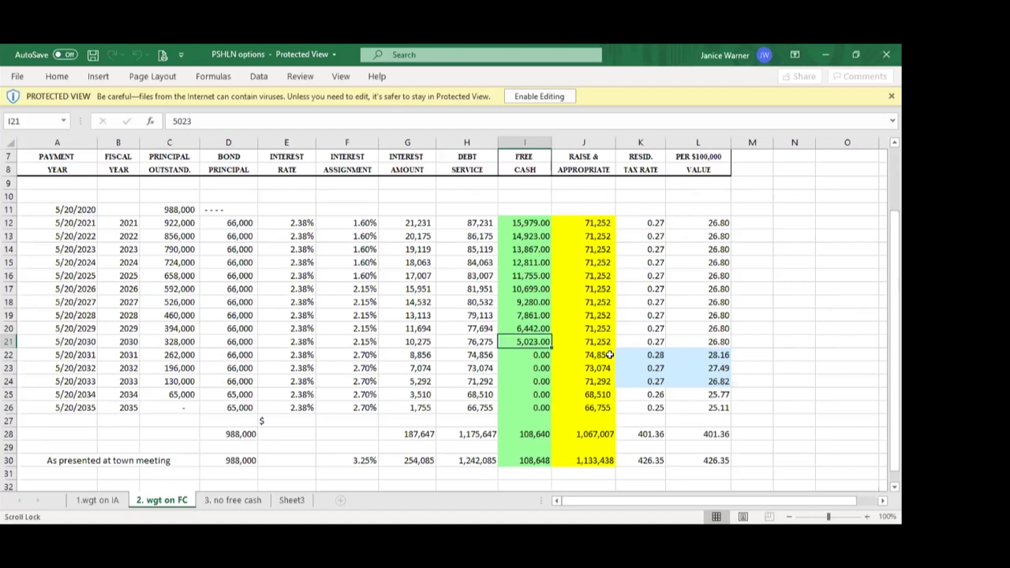
pyautogui.moveTo(598, 342); pyautogui.dragTo(575, 222)
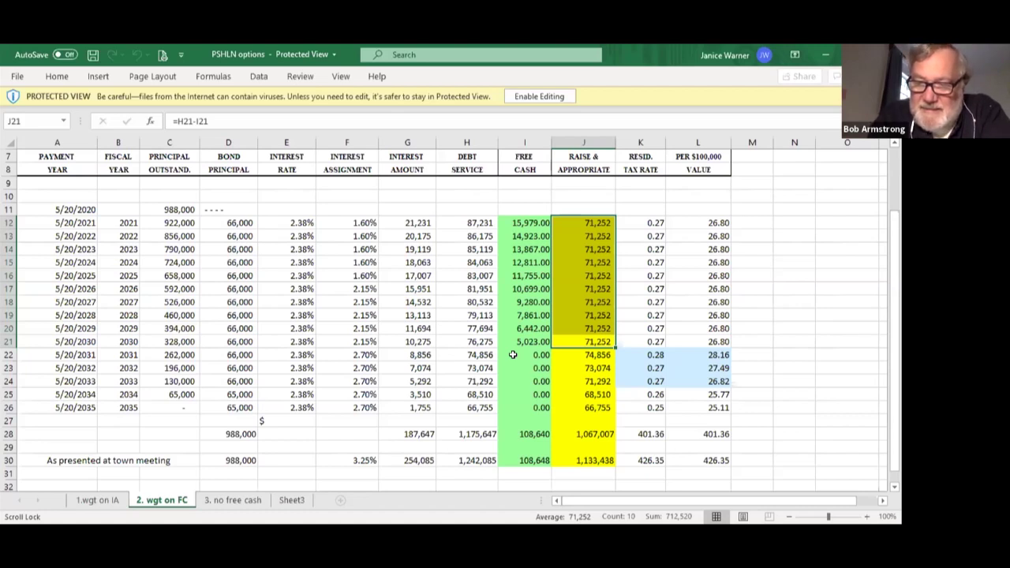
pyautogui.click(512, 355)
# Highlight the fiscal 2031 and 2032 impacts per $100,000, followed by the full per-$100,000 and residential tax rate impact columns.
pyautogui.click(713, 355)
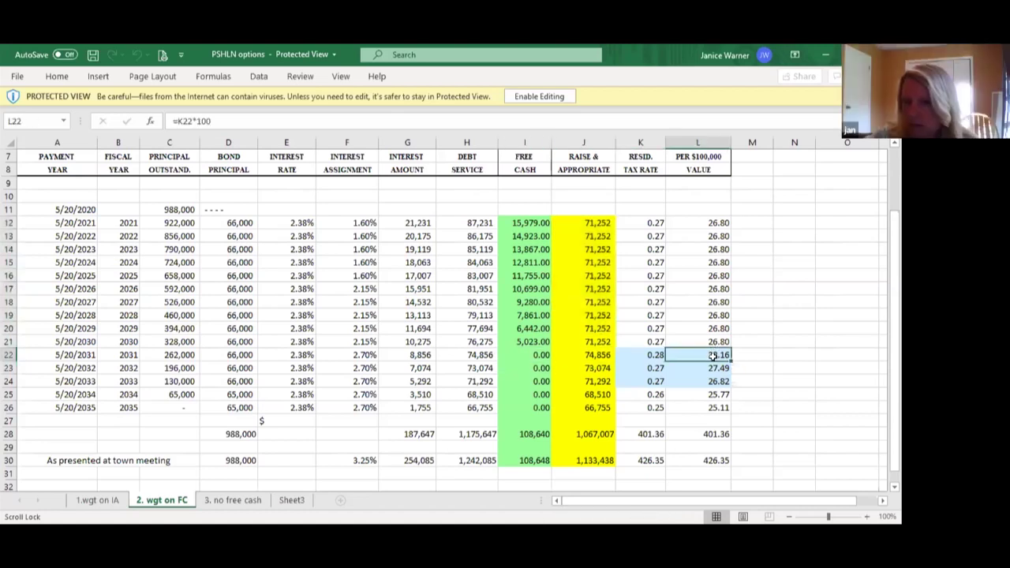
pyautogui.moveTo(713, 355); pyautogui.dragTo(710, 367)
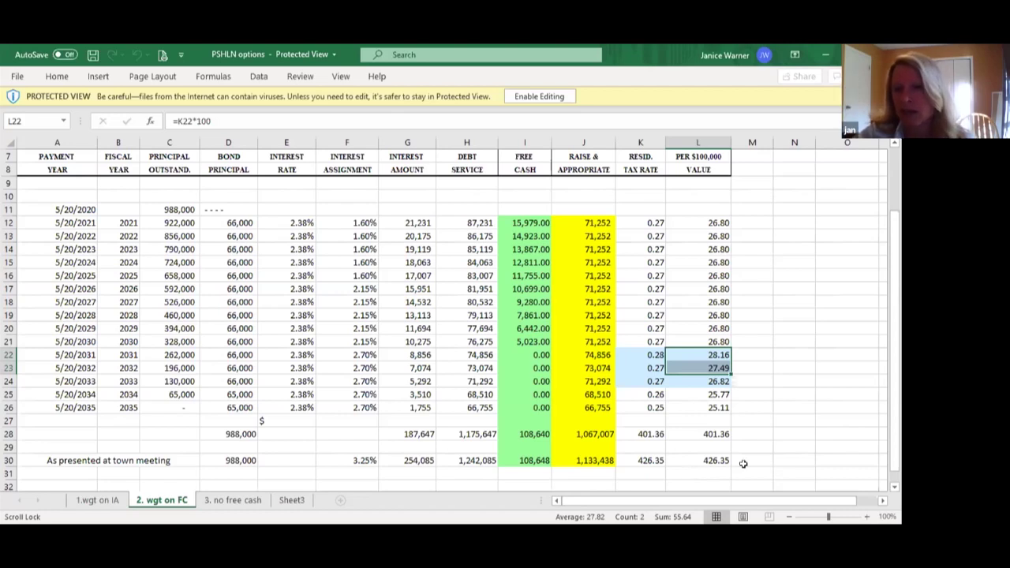
pyautogui.moveTo(698, 222); pyautogui.dragTo(758, 422)
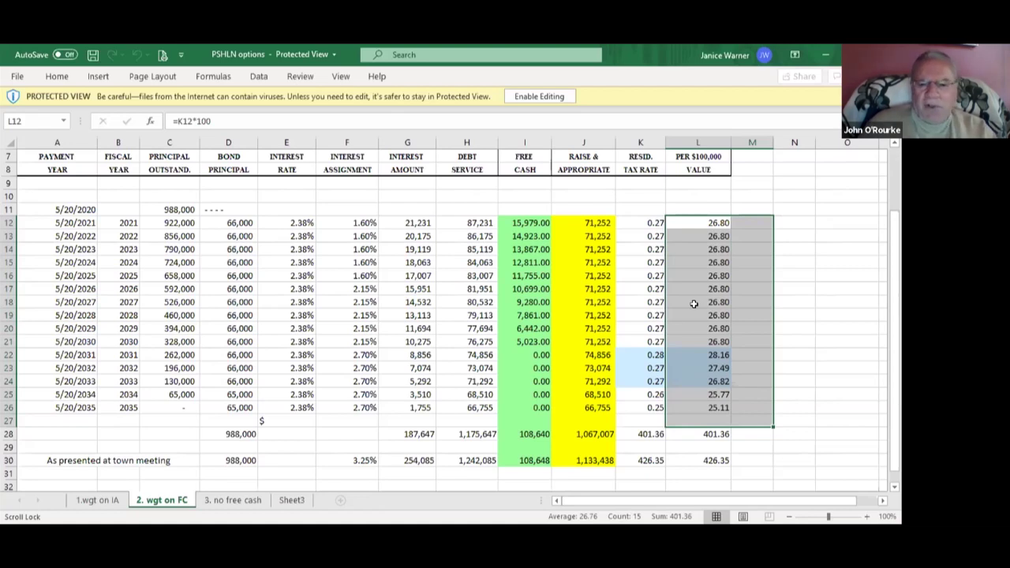
pyautogui.moveTo(647, 223); pyautogui.dragTo(640, 427)
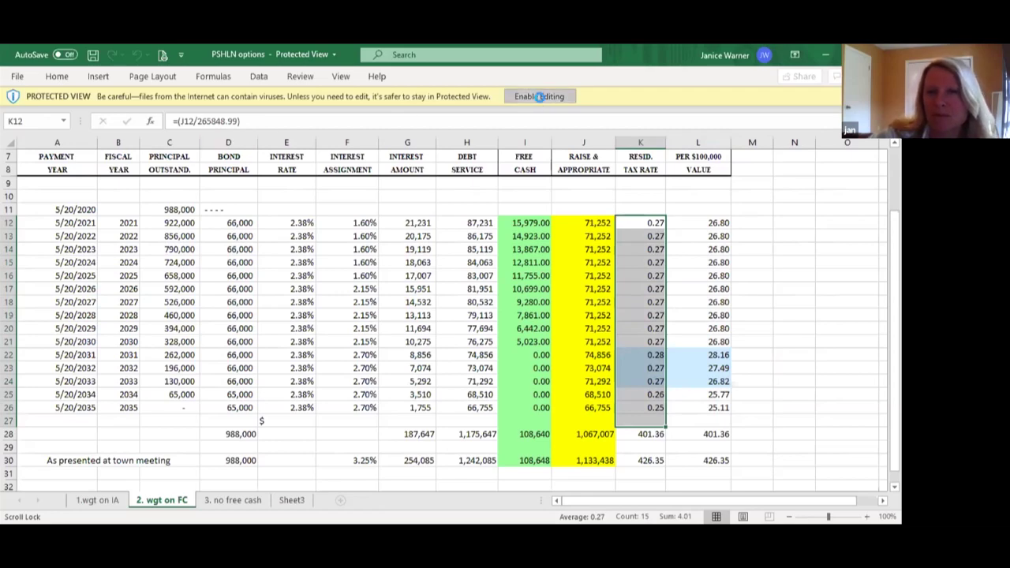
# Enable editing of the workbook and select the empty cell N13 on the 1.wgt on IA sheet.
pyautogui.click(539, 96)
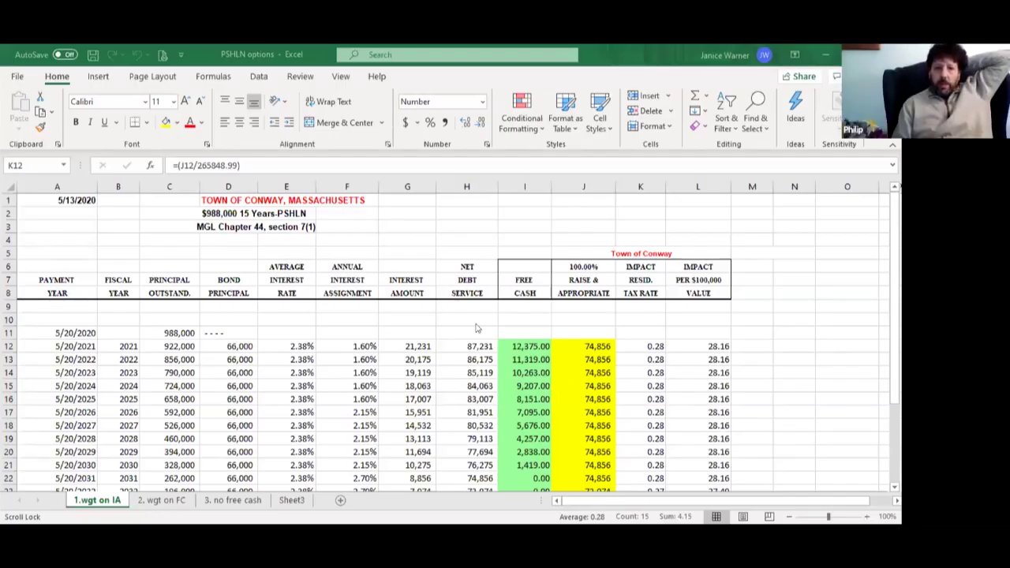
pyautogui.press('Right')
pyautogui.press('Right')
pyautogui.press('Right')
pyautogui.press('Down')
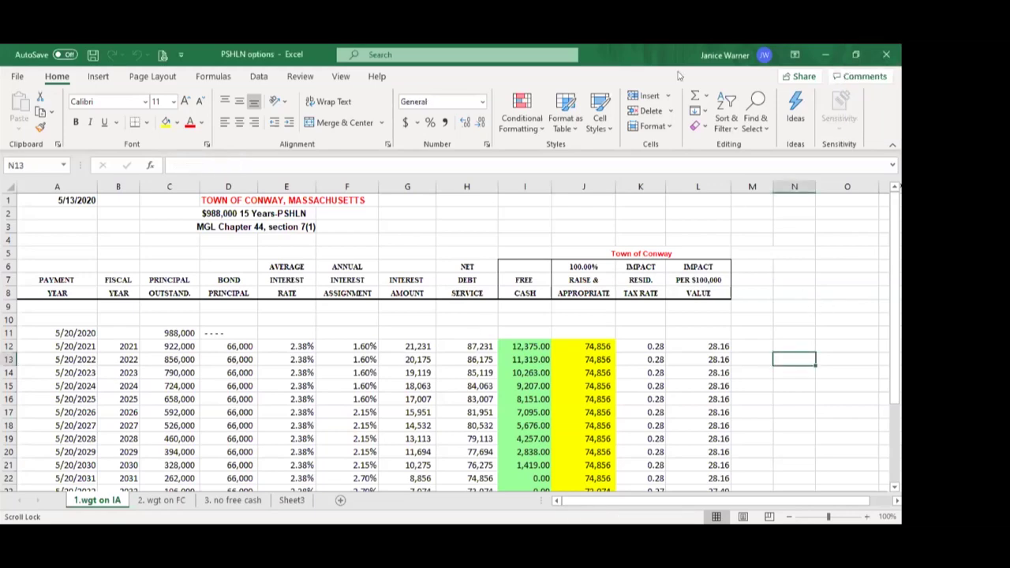
# Compare the total residential tax impact on the 1.wgt on IA sheet with the town meeting figure and check the free cash total.
pyautogui.scroll(-3, 736, 418)
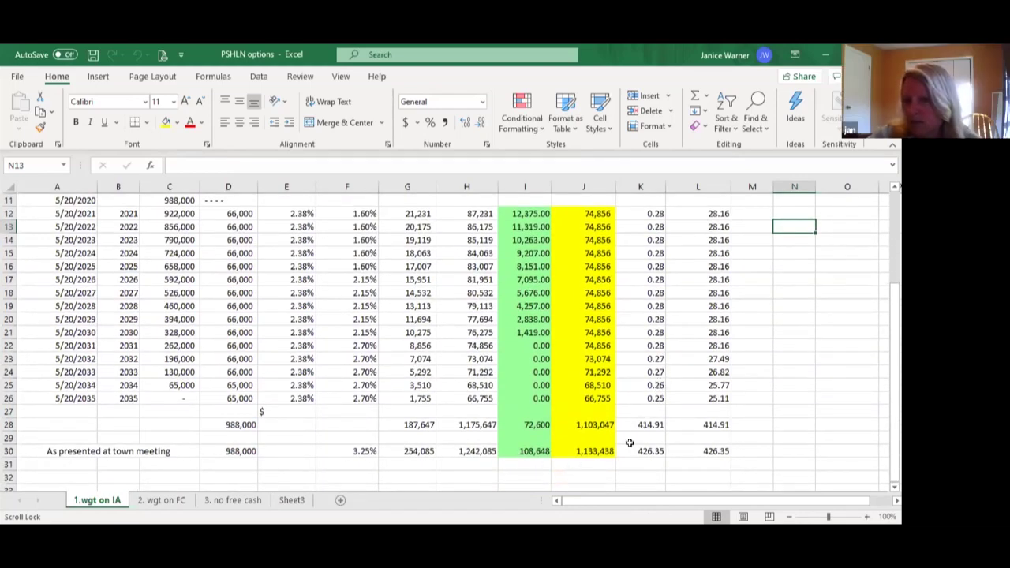
pyautogui.click(645, 424)
pyautogui.click(646, 451)
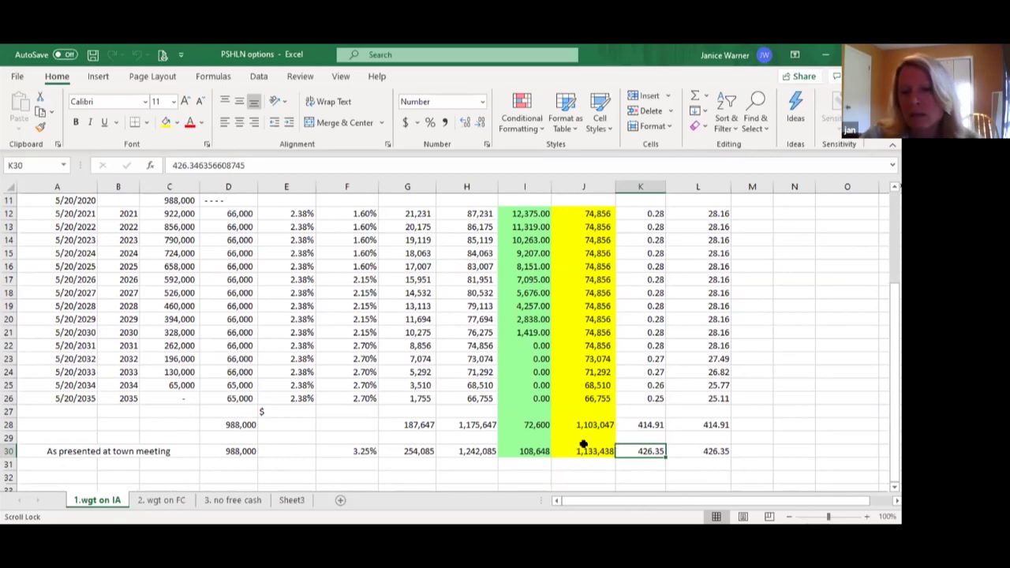
pyautogui.click(525, 423)
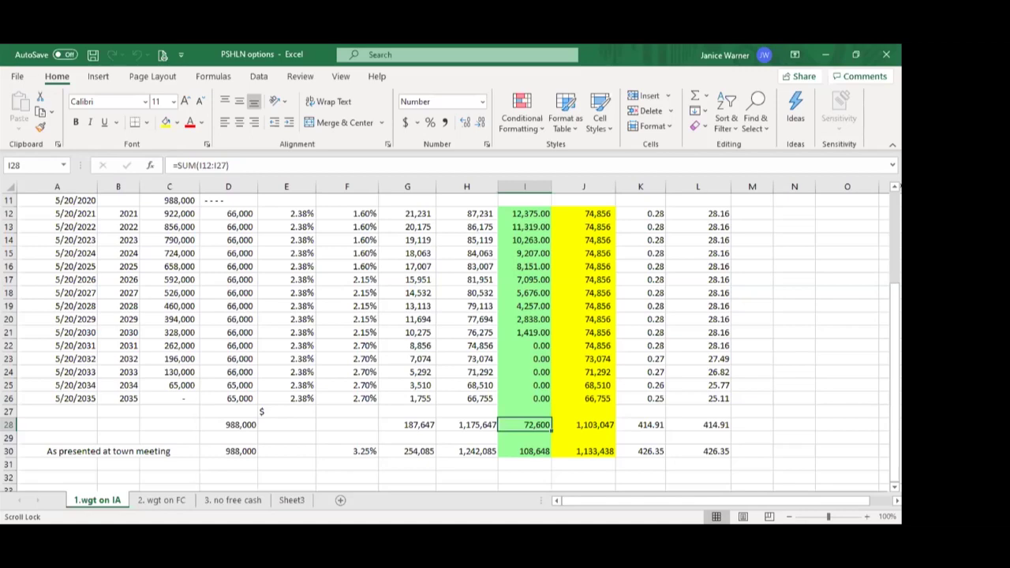
# Return to the 2. wgt on FC sheet and view its totals beside the town meeting row.
pyautogui.click(162, 500)
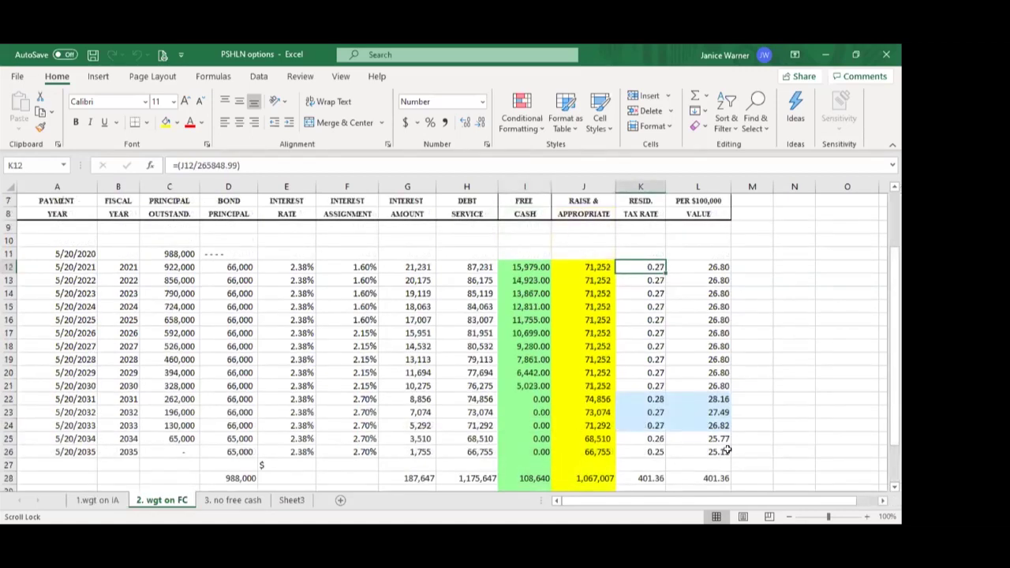
pyautogui.scroll(-2, 730, 449)
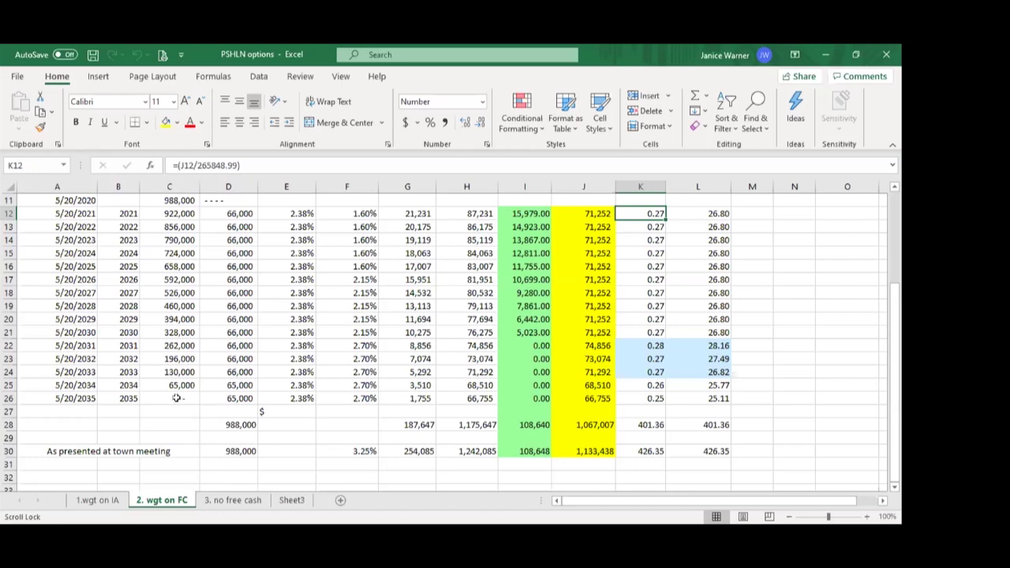
# Compare the 1.wgt on IA sheet's repayment totals with those on 2. wgt on FC, ending on the latter's empty cell N30.
pyautogui.click(95, 500)
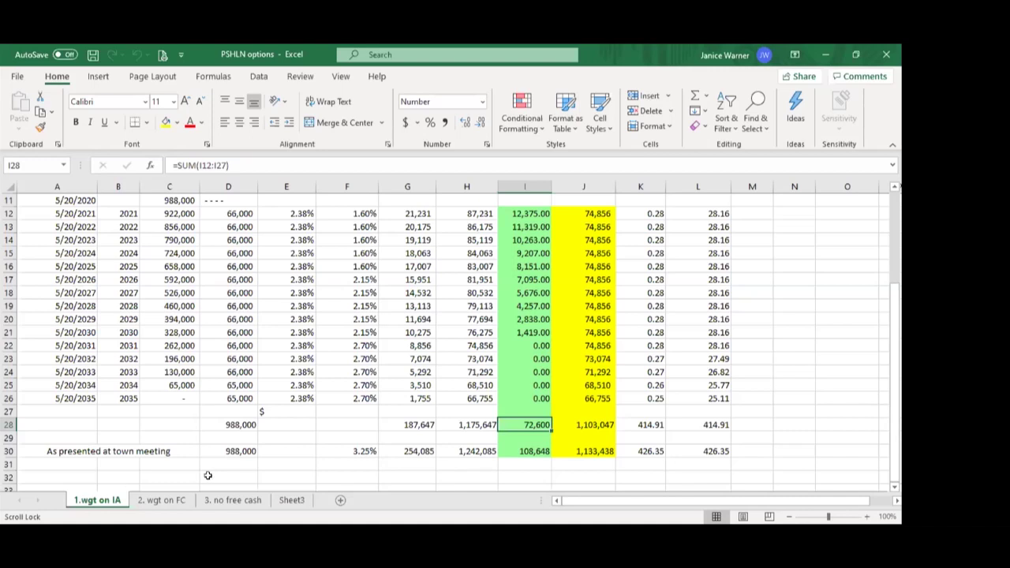
pyautogui.click(154, 502)
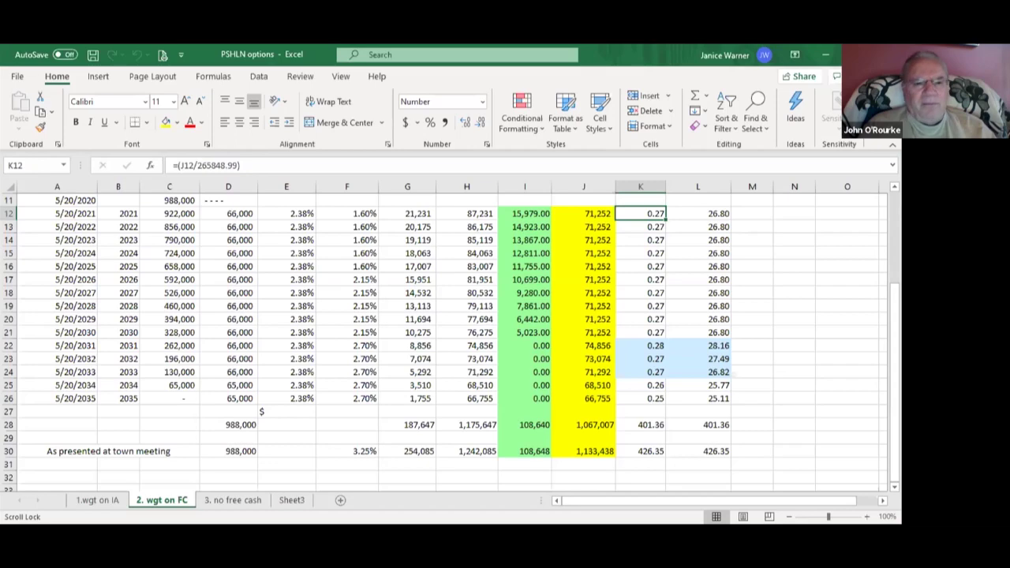
pyautogui.click(781, 453)
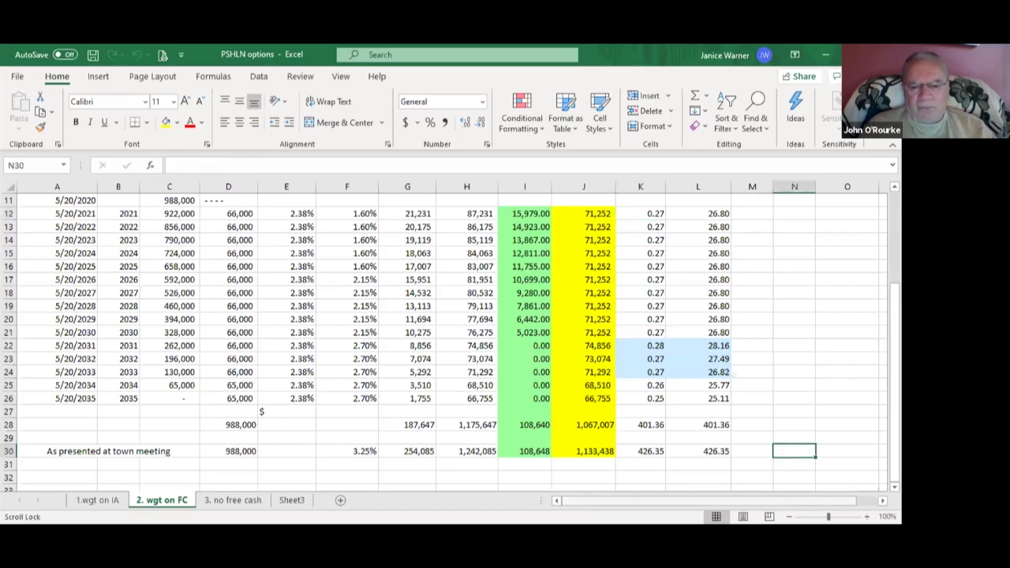
pyautogui.moveTo(742, 501); pyautogui.dragTo(747, 493)
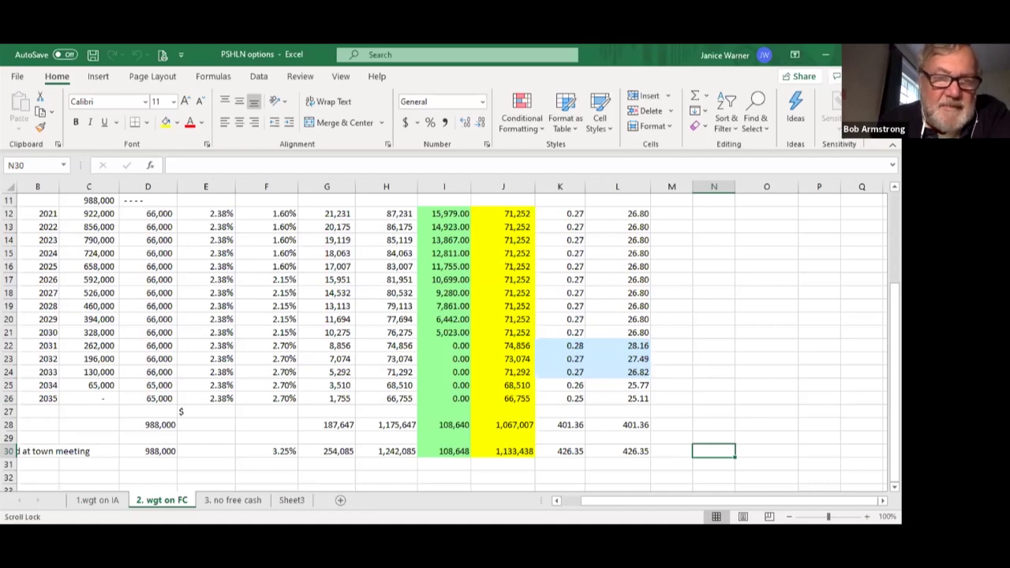
# Highlight the fiscal 2021 row on the 2. wgt on FC sheet, followed by fiscal years 2026 through 2035.
pyautogui.click(8, 214)
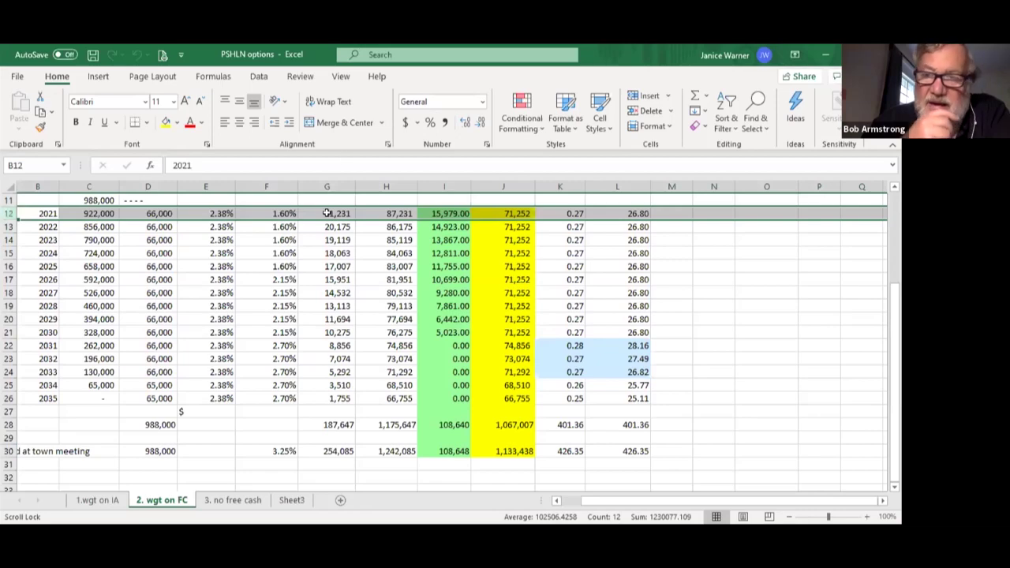
pyautogui.scroll(2, 368, 264)
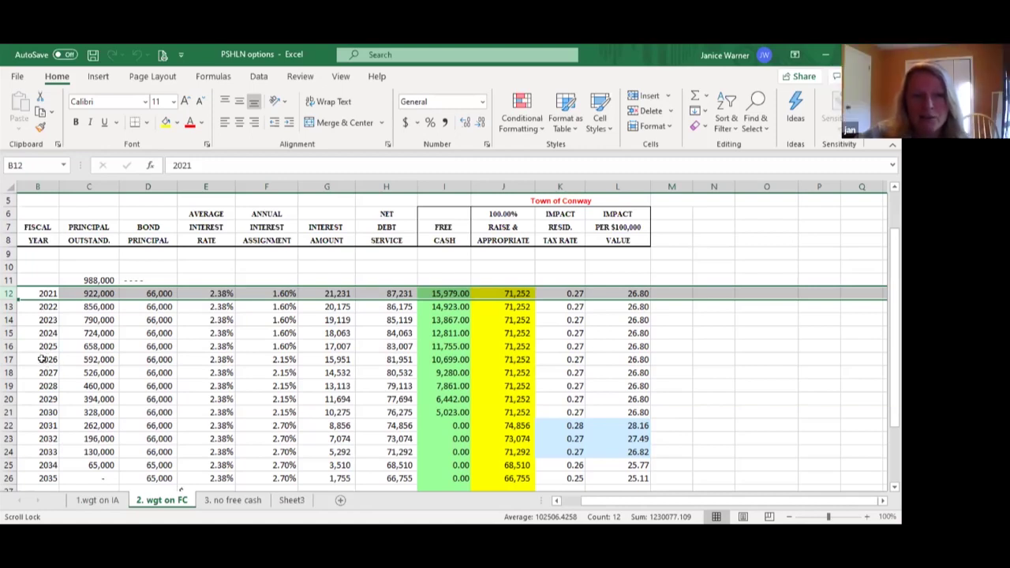
pyautogui.moveTo(42, 359); pyautogui.dragTo(48, 478)
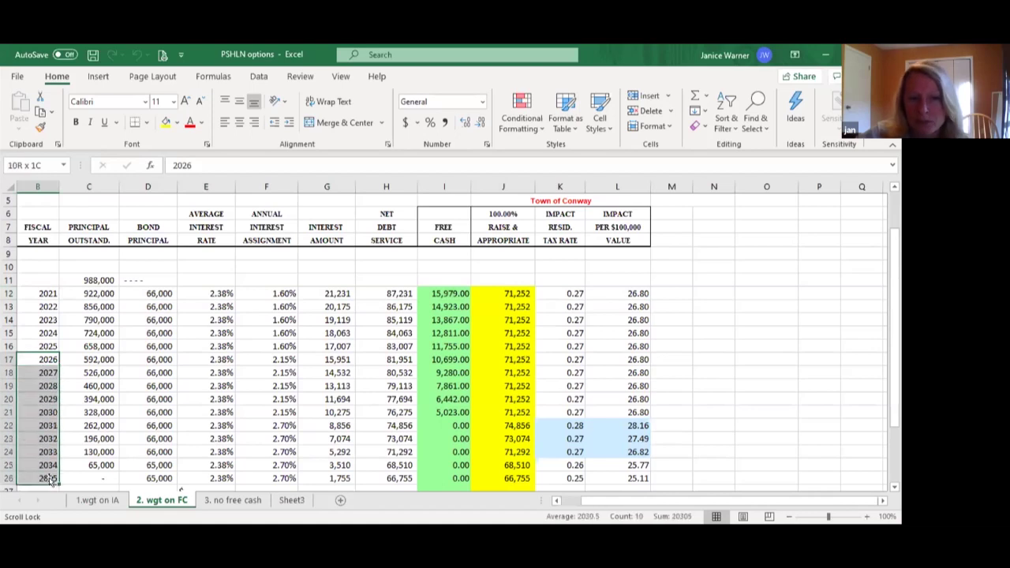